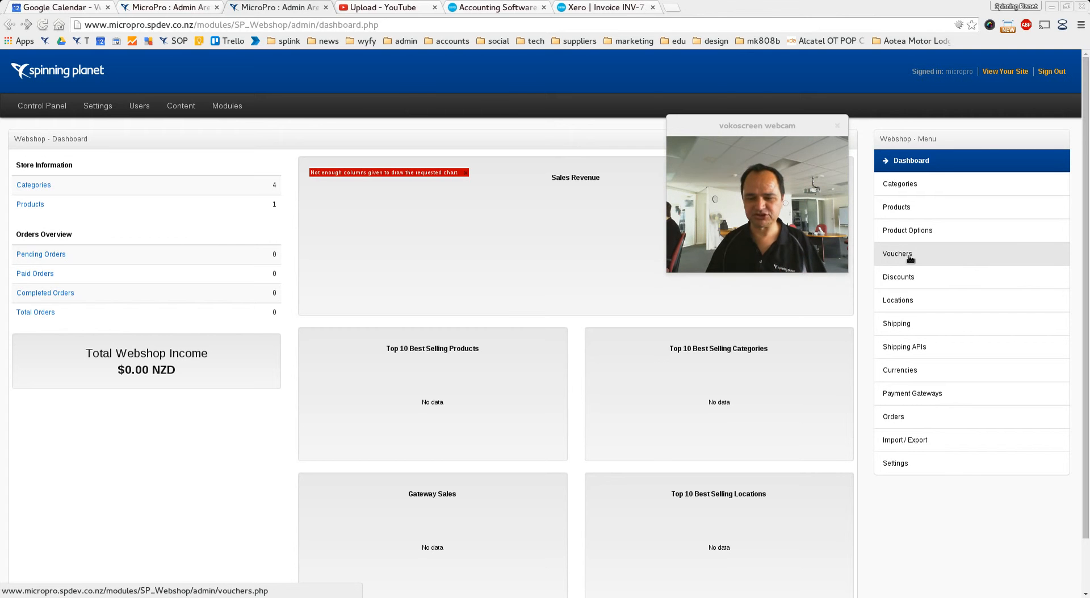
Step: Open the shipping locations and bring up the New Zealand location for editing
left_click(907, 300)
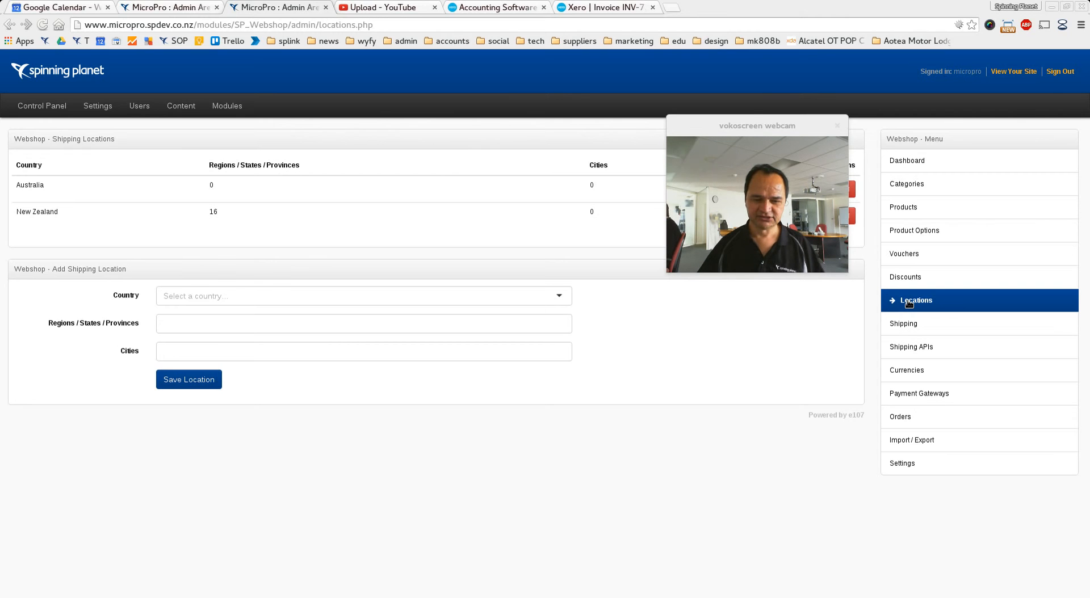
left_click(753, 120)
left_click_drag(753, 121, 746, 375)
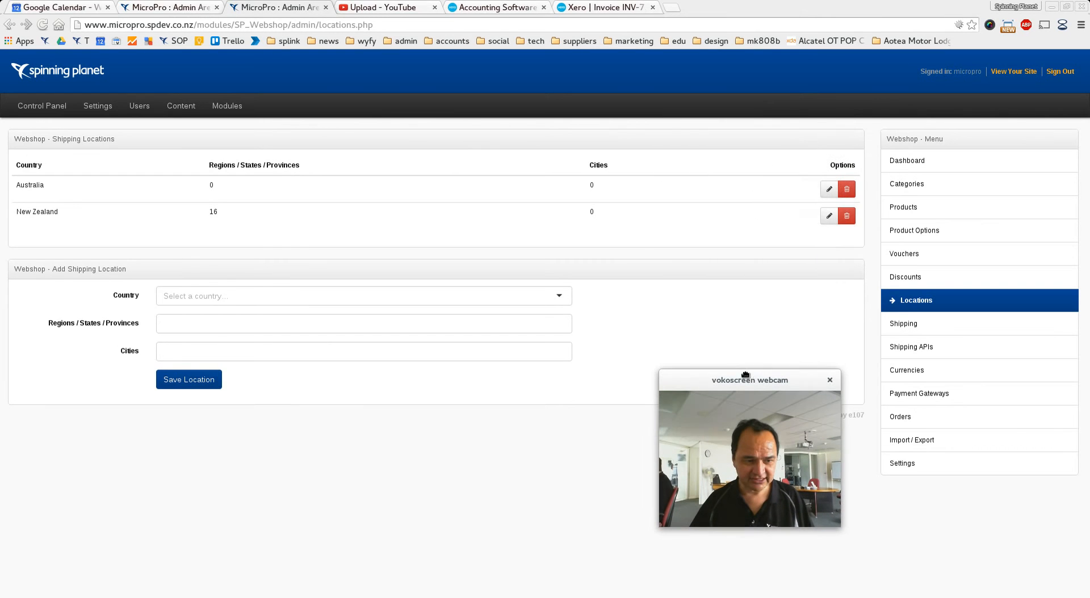
left_click(828, 218)
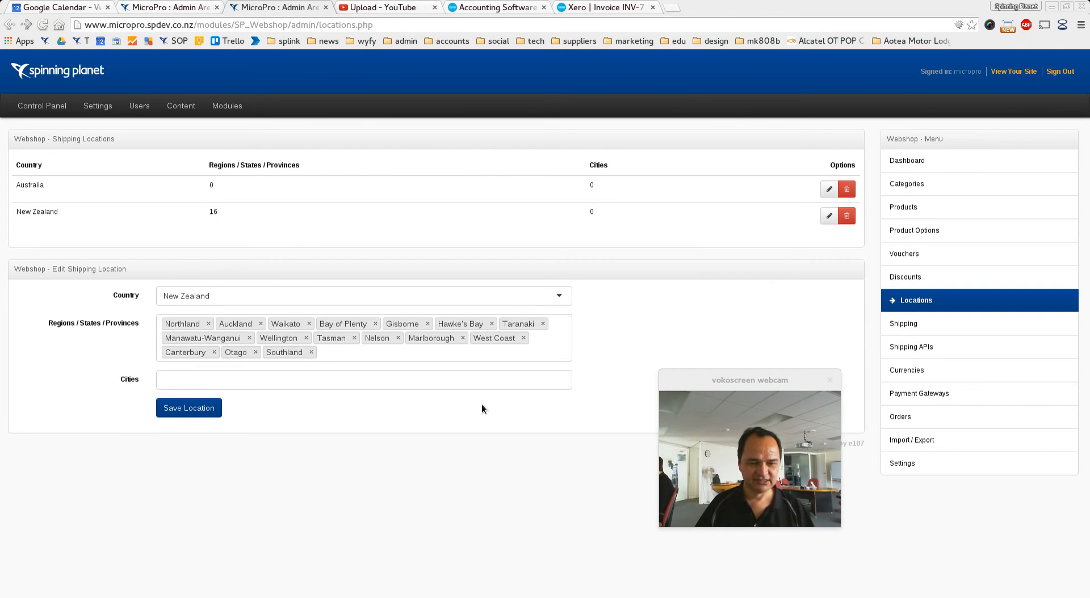
Step: Go to Discounts and choose Lenovo as the product category for a new discount
left_click(910, 282)
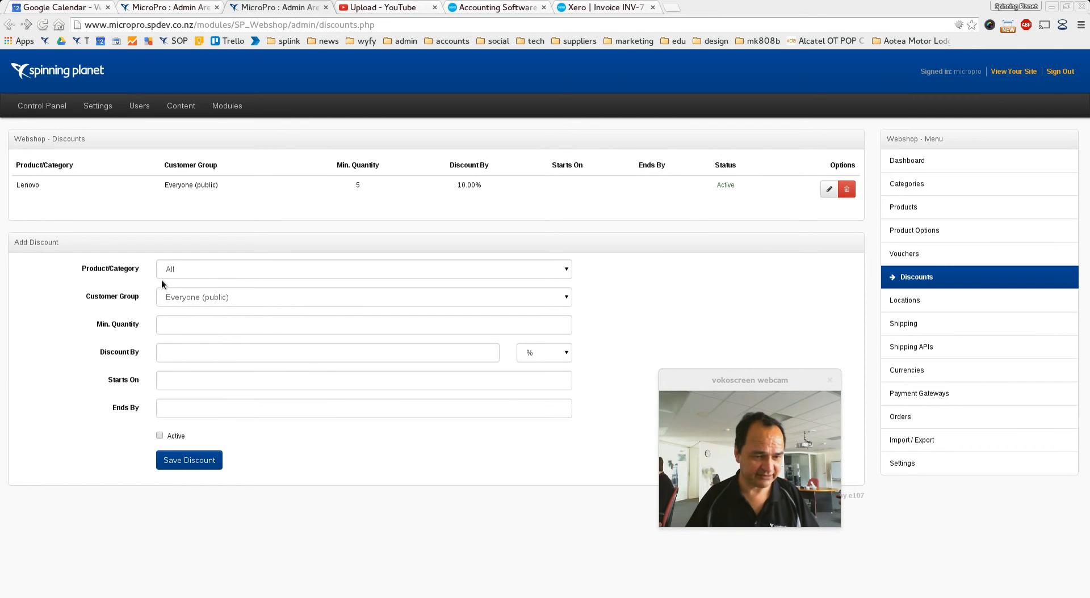
left_click(179, 272)
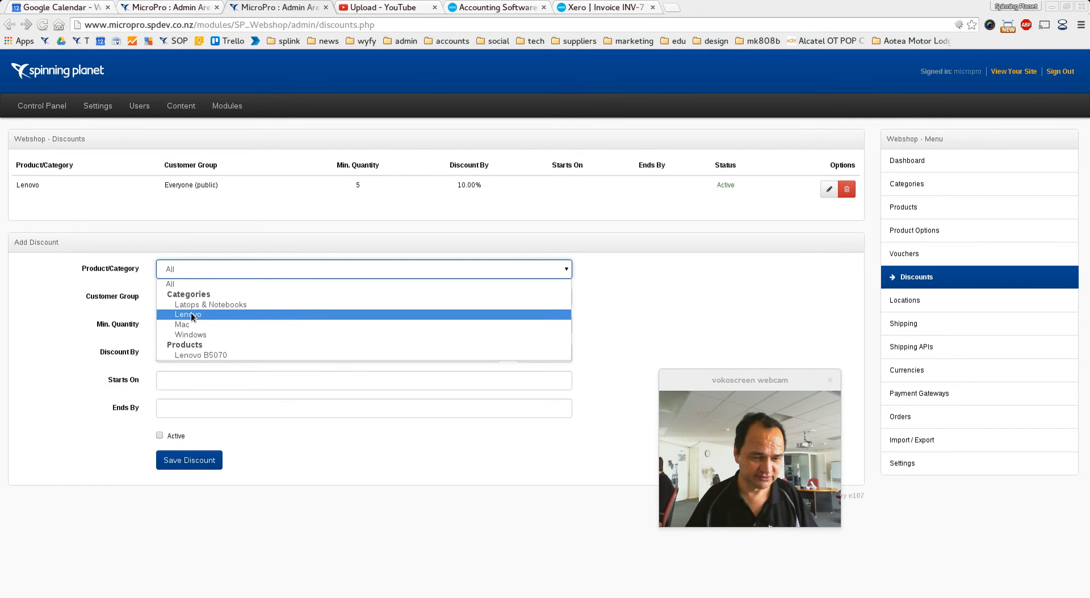
left_click(191, 315)
left_click(188, 270)
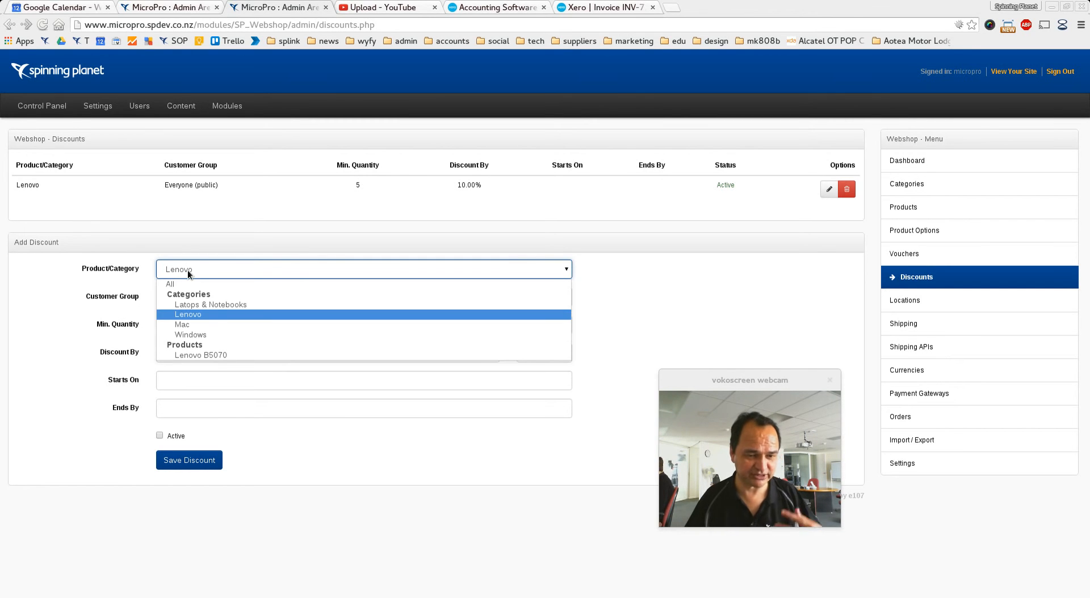
left_click(188, 316)
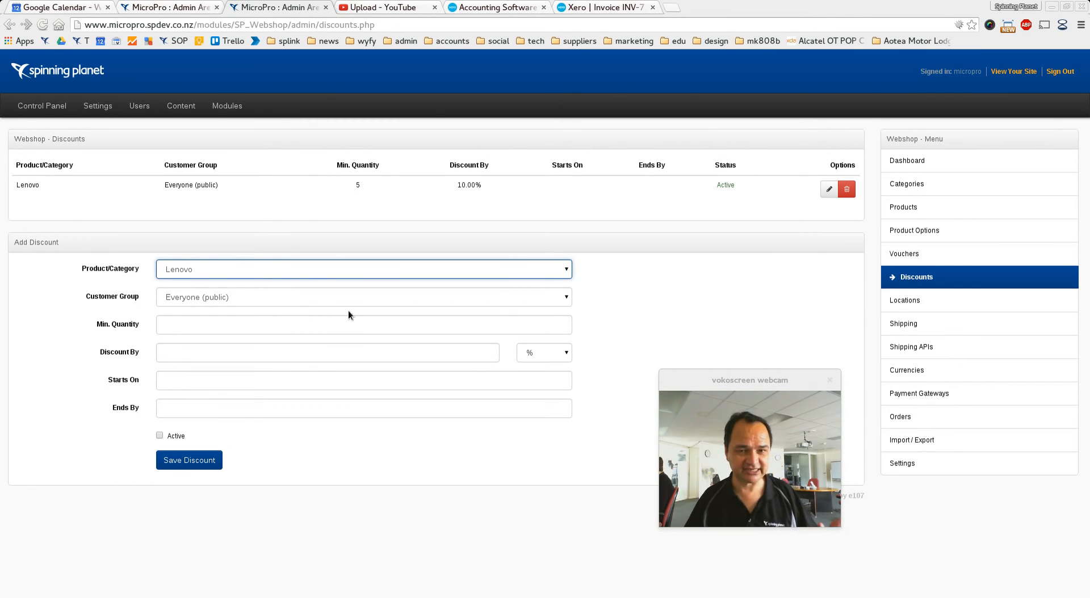
Step: Set the discount's minimum quantity to 1 and the discount to 10 %
left_click(225, 329)
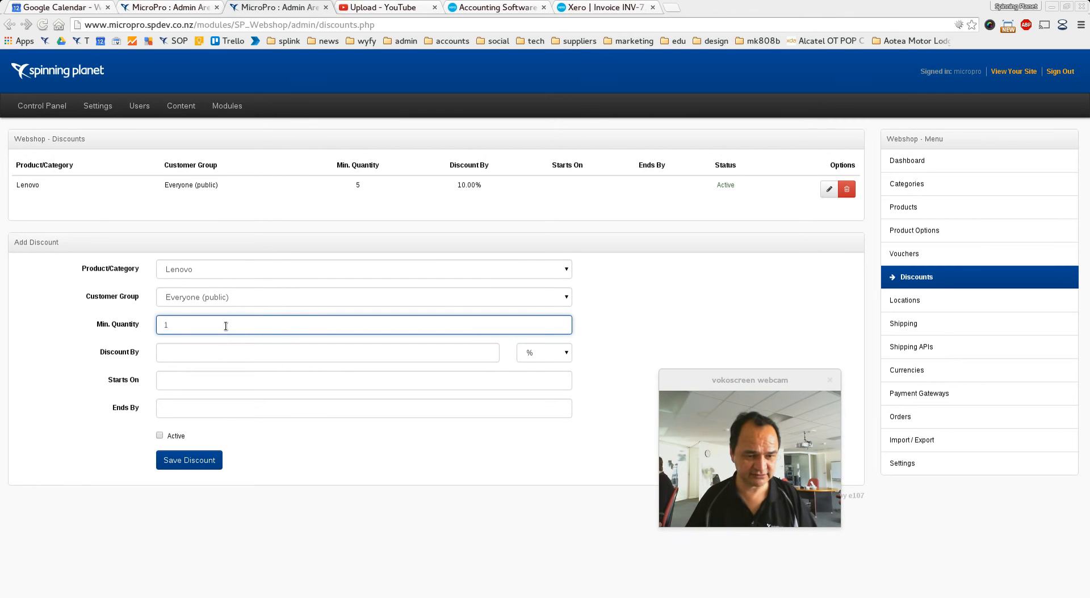
left_click(210, 354)
type("10")
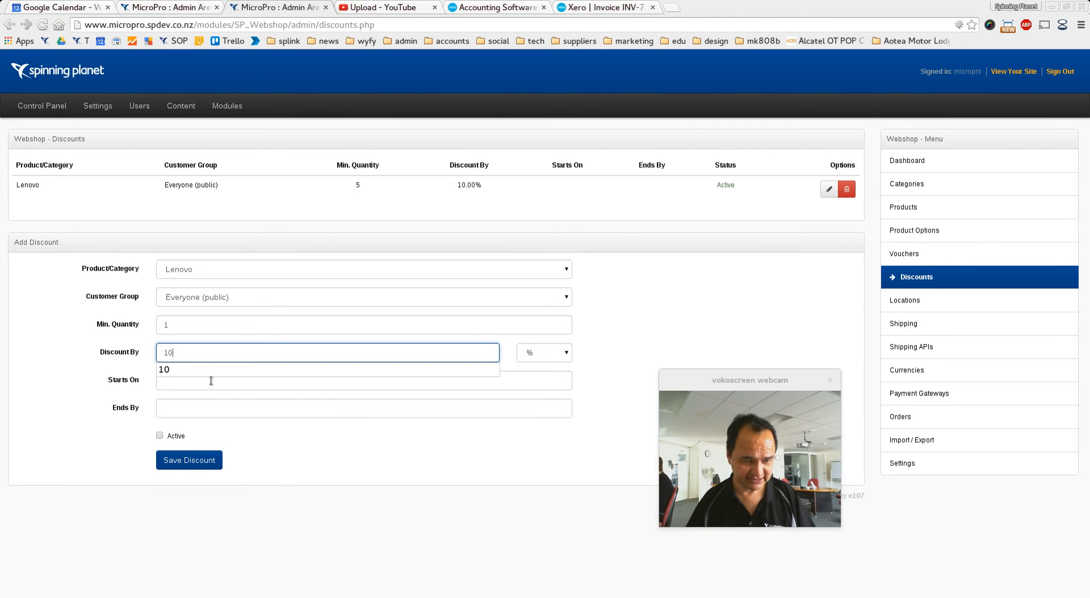
Step: Set the discount to start on 12/11/2015 and end by 30/11/2015
left_click(210, 381)
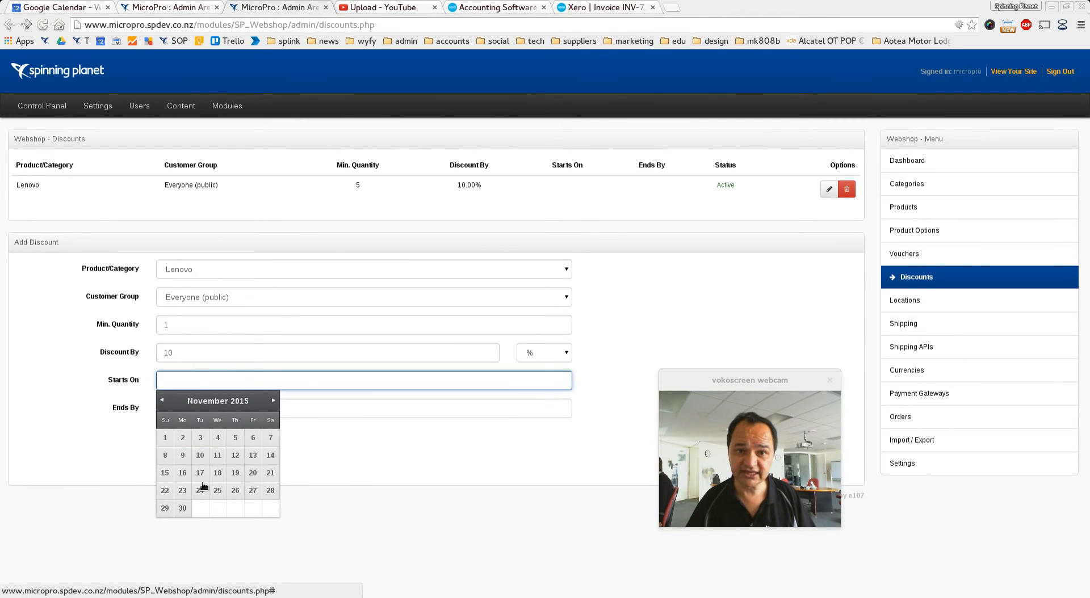
left_click(235, 456)
left_click(176, 409)
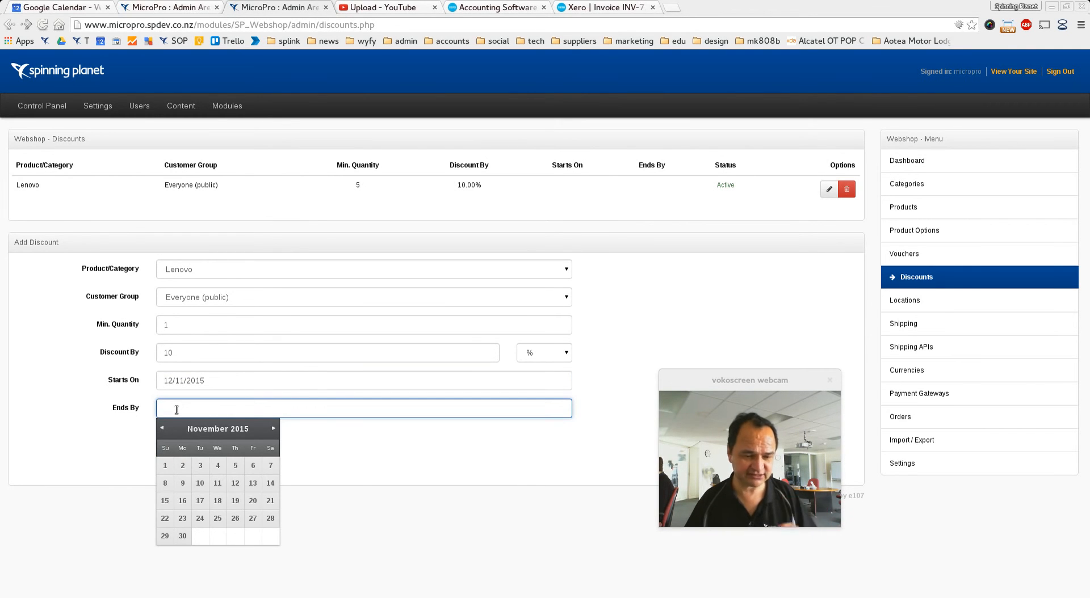
left_click(182, 536)
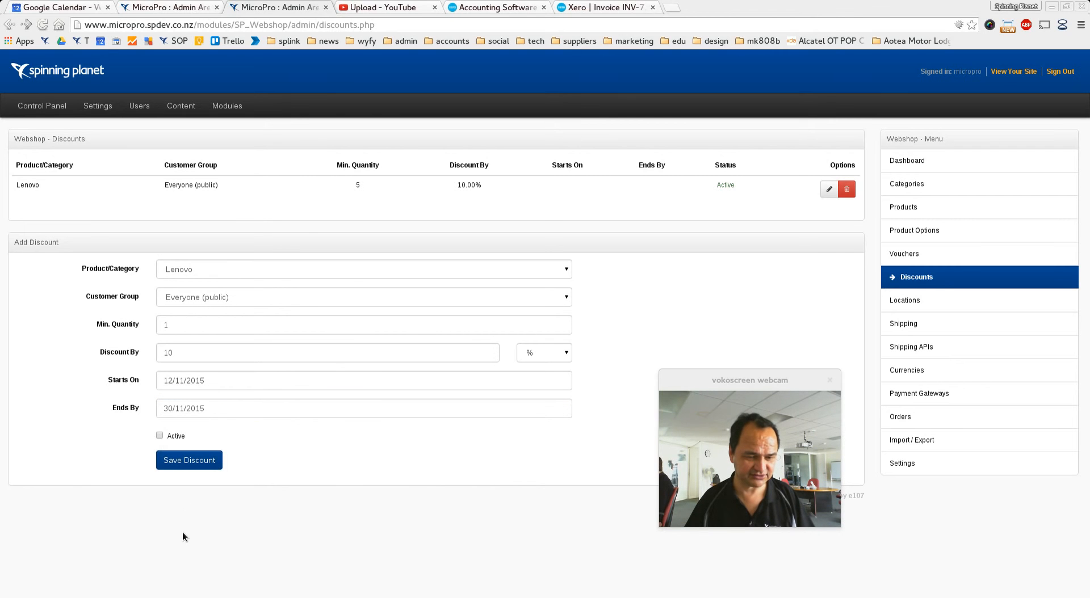
Step: Mark the Lenovo discount active and save it
left_click(160, 436)
left_click(174, 464)
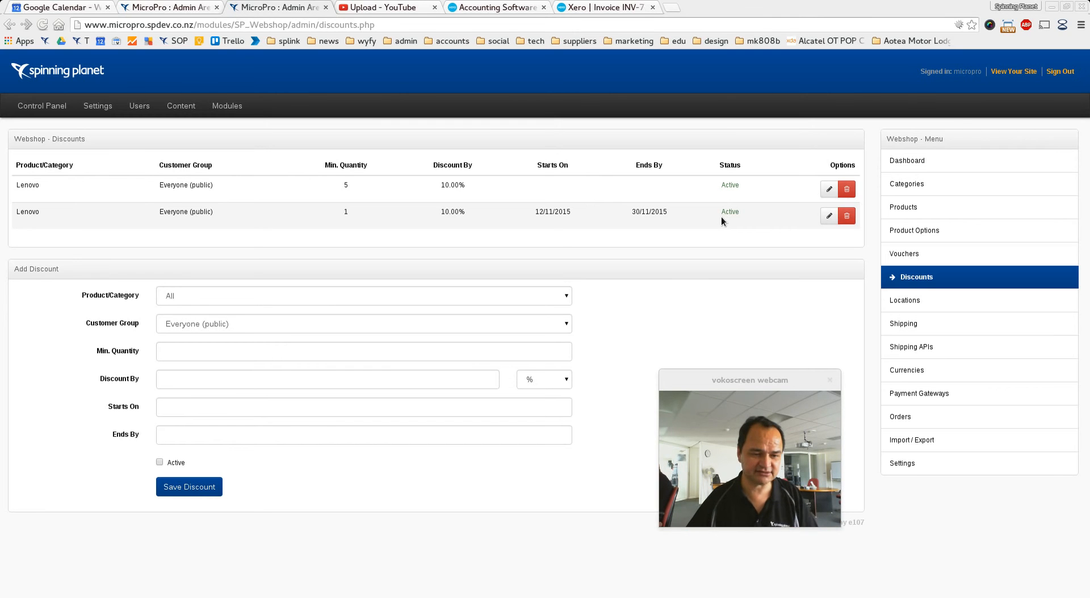
Step: Review the available customer groups and open the User Classes settings
left_click(473, 321)
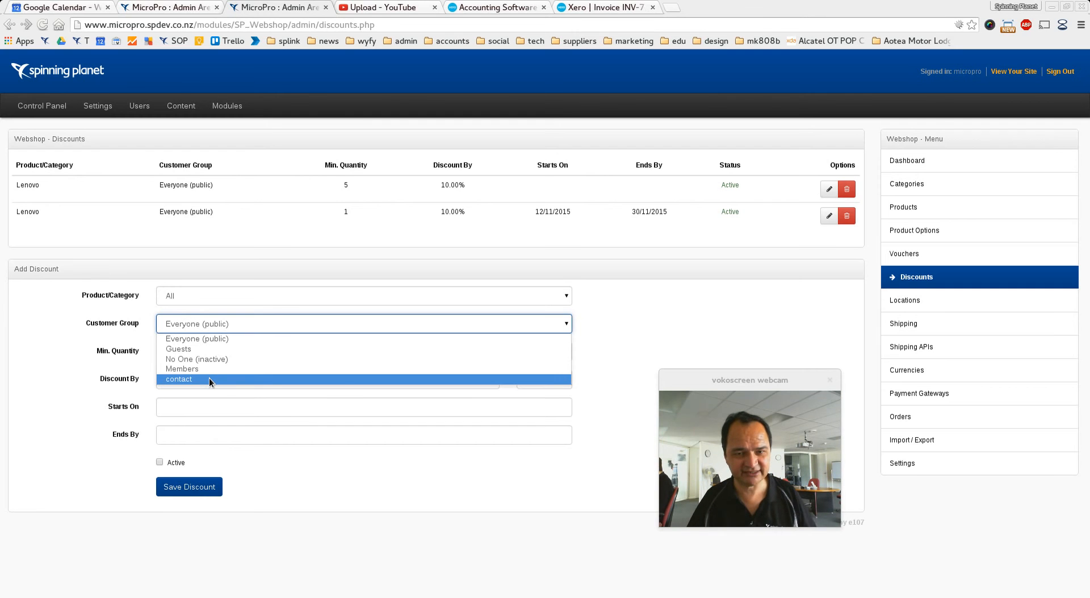
left_click(131, 110)
left_click(137, 110)
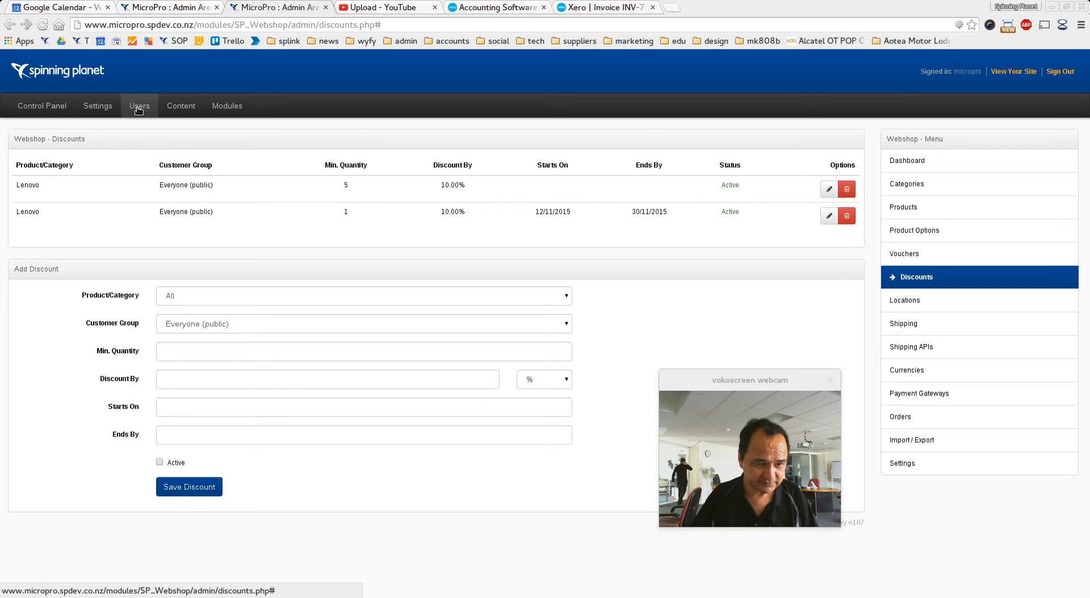
mouse_move(143, 109)
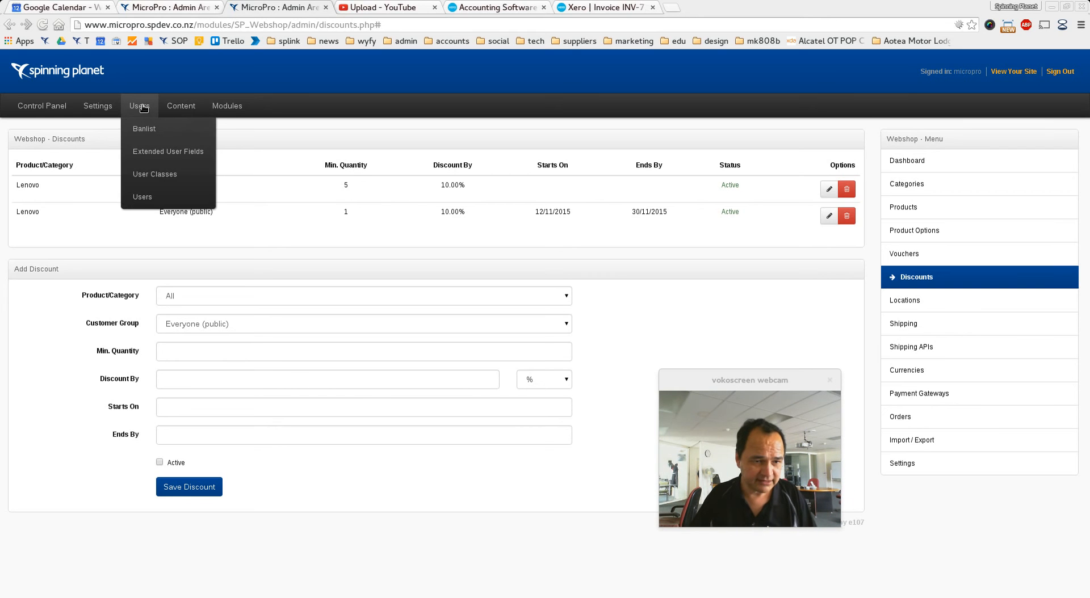
left_click(147, 176)
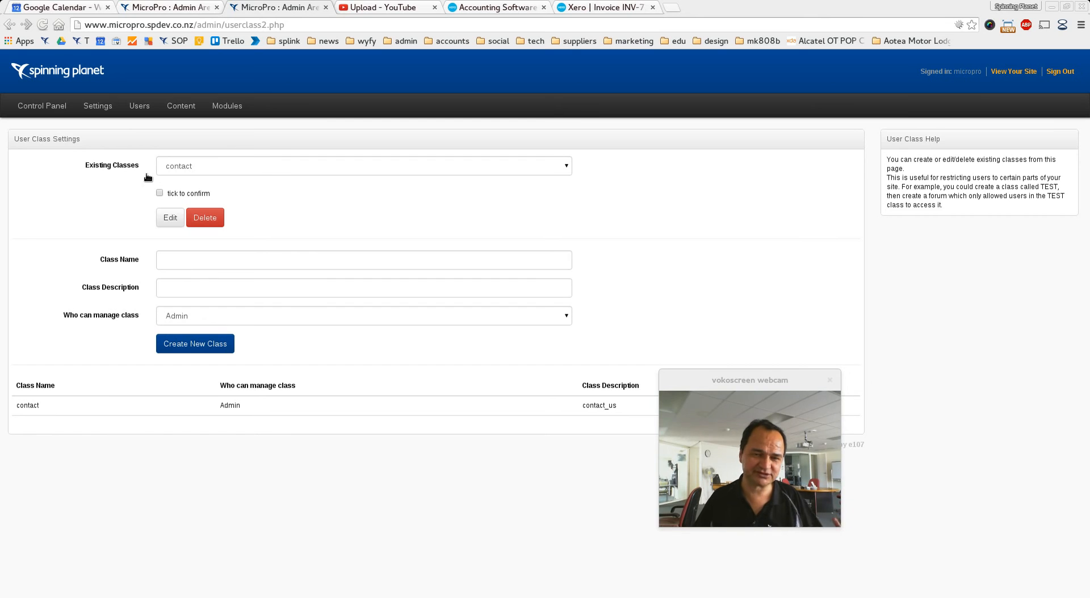
Step: Enter Wholesale as the new class name and a description saying it is for wholesale clients
left_click(187, 259)
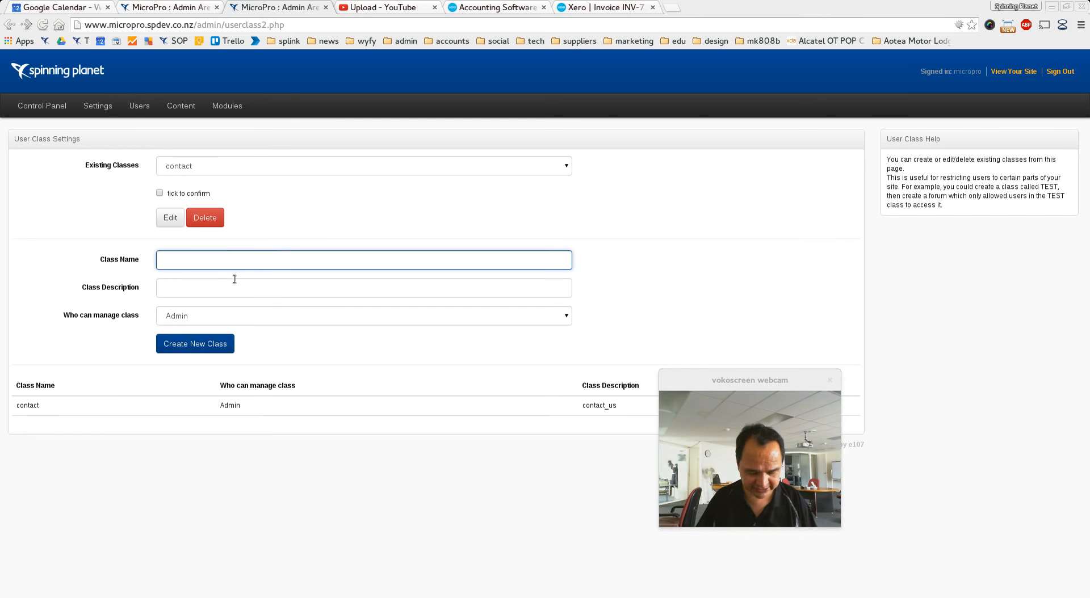
type("Wholesale")
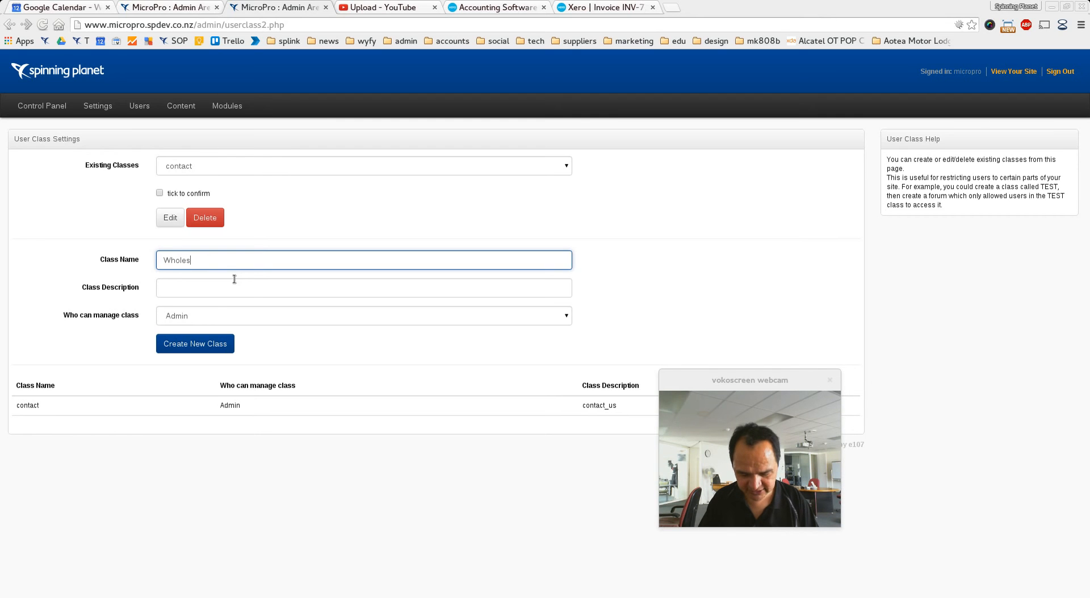
left_click(219, 290)
type("THis is for ou")
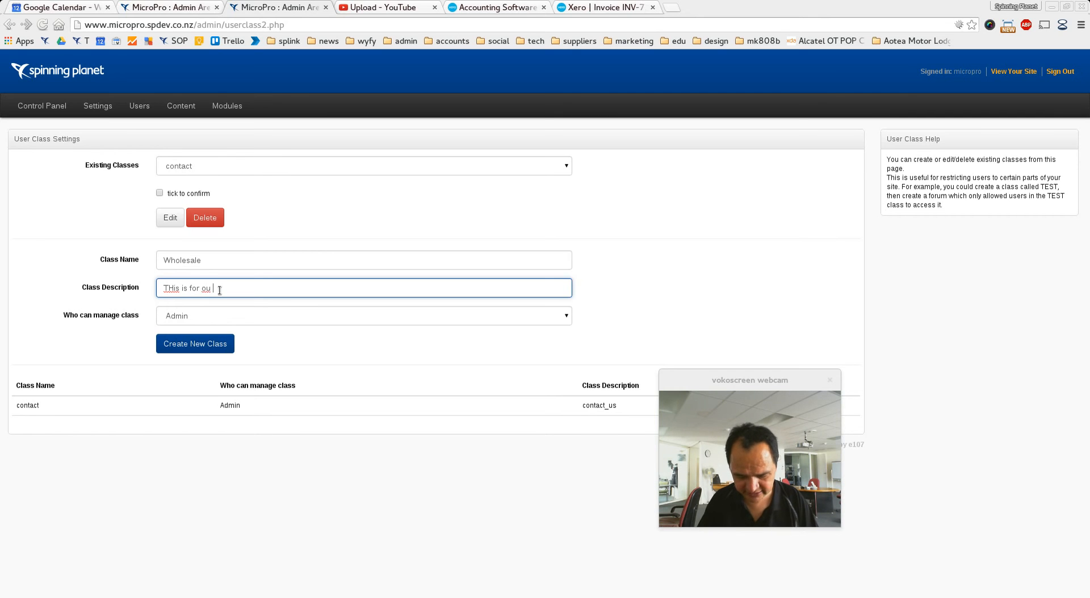
key("ctrl+shift+Left")
type("our Whols")
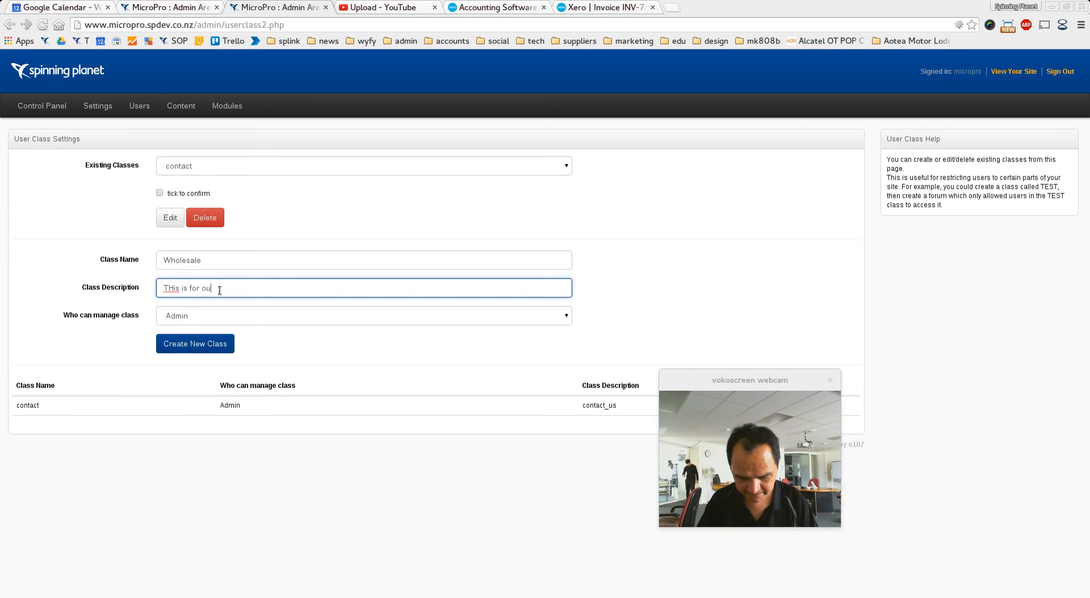
type("ale clients")
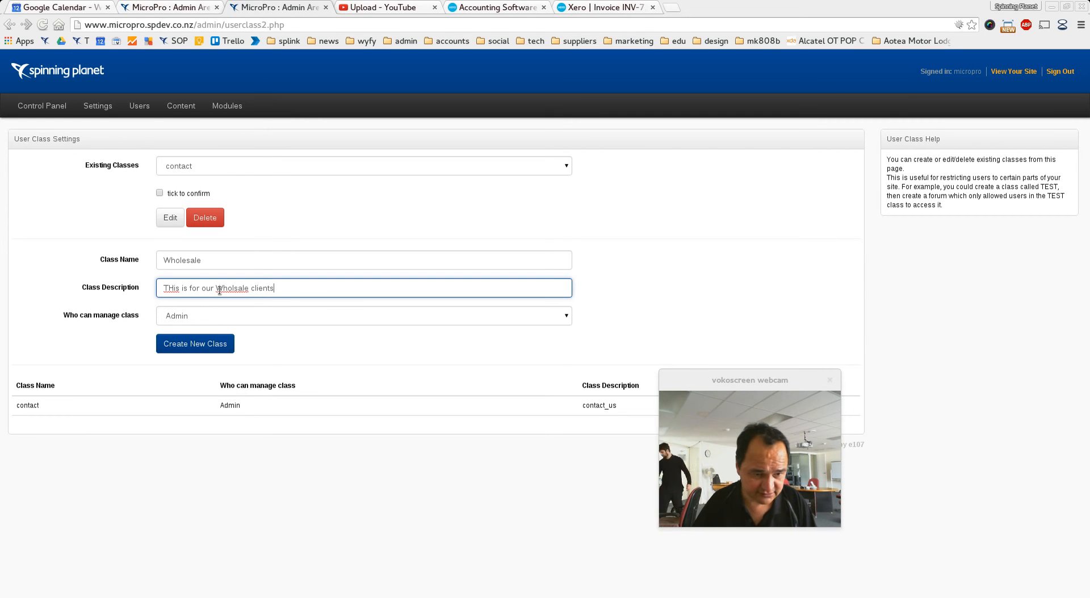
Step: Correct the description to "This is for our Wholesale clients" and create the new class
left_click(173, 286)
key("BackSpace")
type("h")
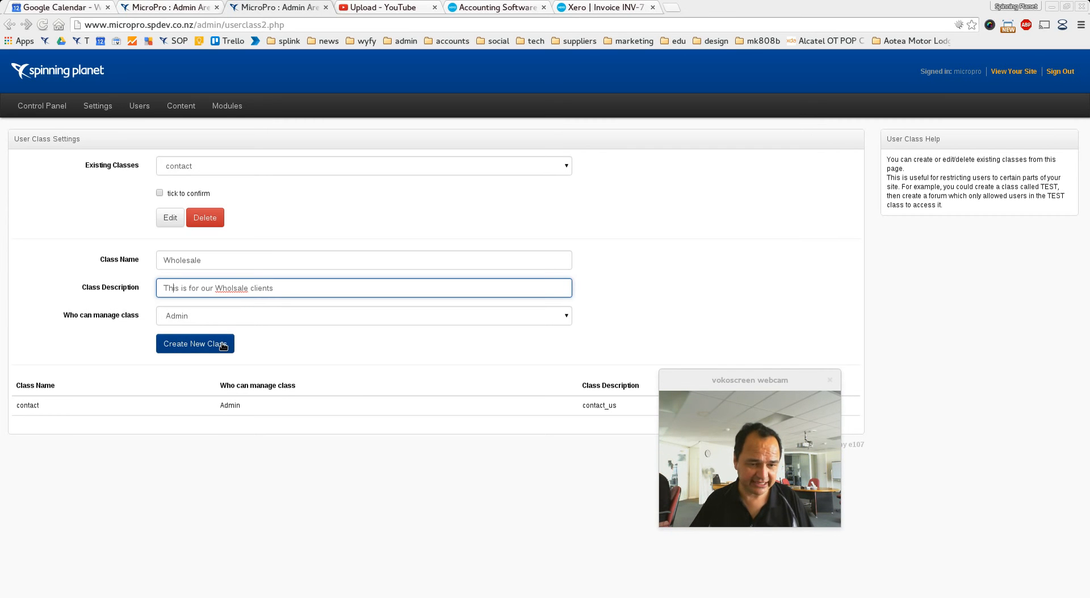
left_click(233, 288)
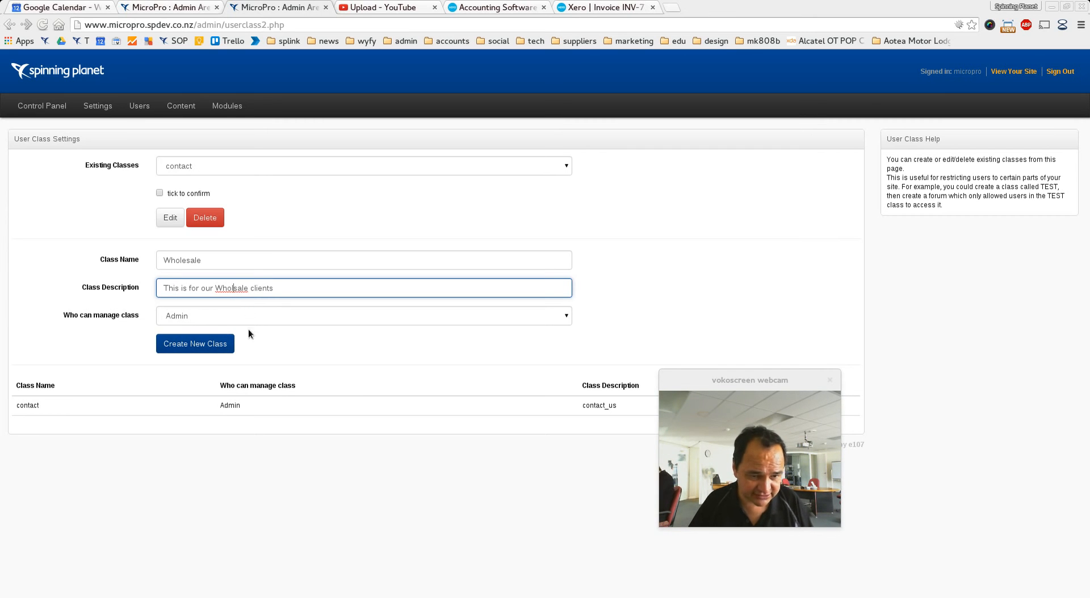
type("e")
left_click(209, 345)
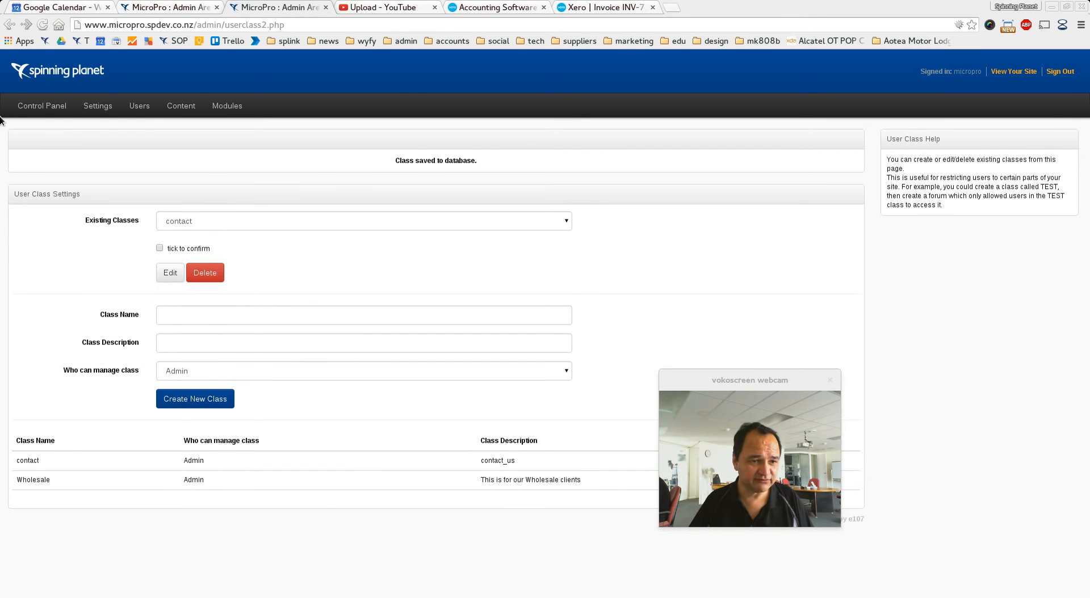
Step: Return to the webshop Discounts page and set a new discount's customer group to Wholesale
left_click(25, 108)
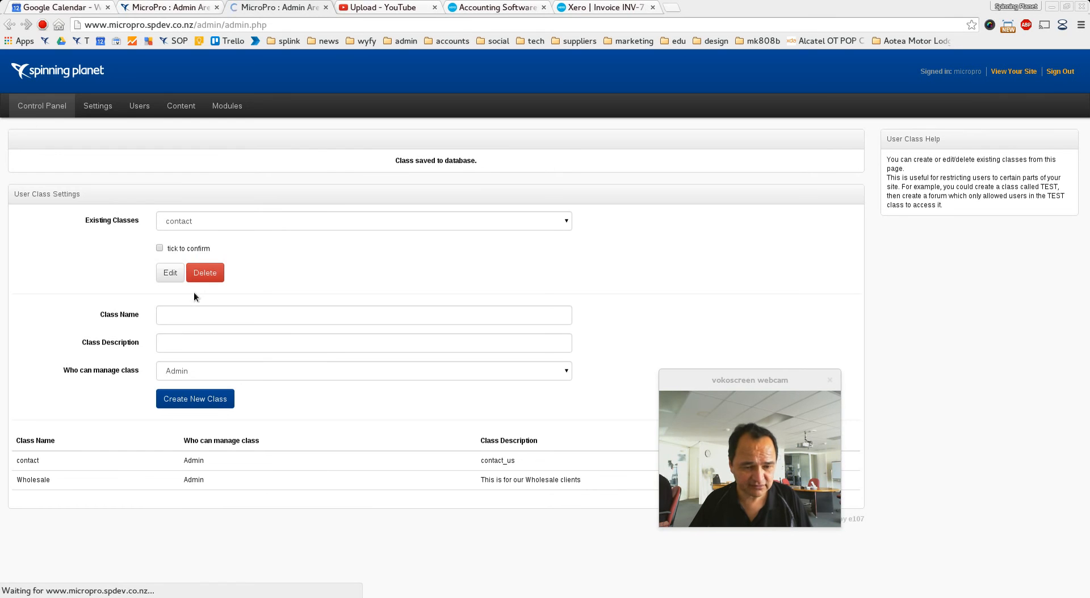
left_click(108, 431)
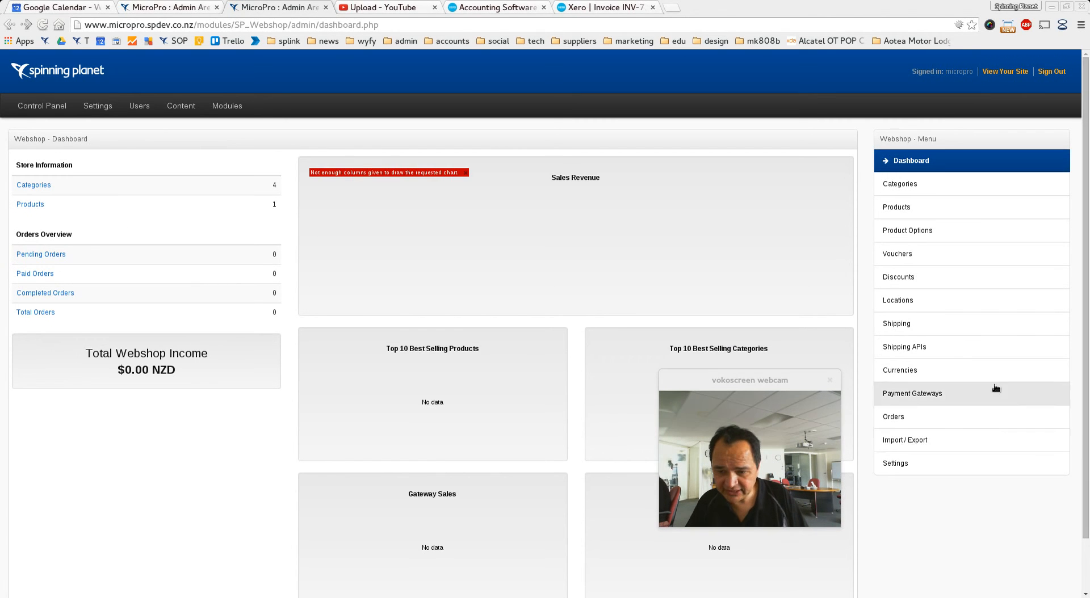
left_click(904, 278)
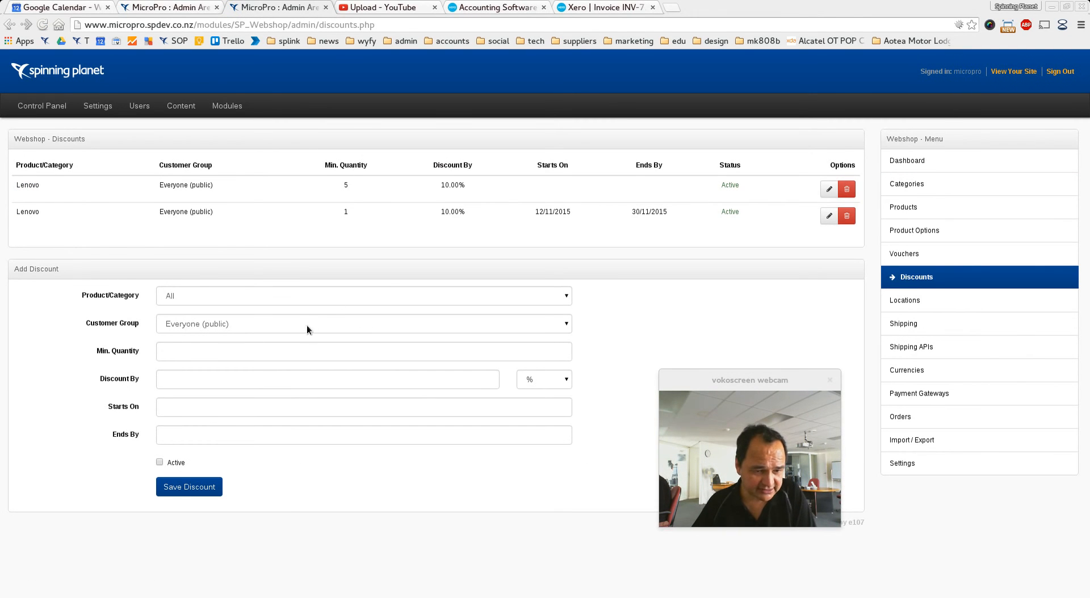
left_click(309, 328)
left_click(258, 391)
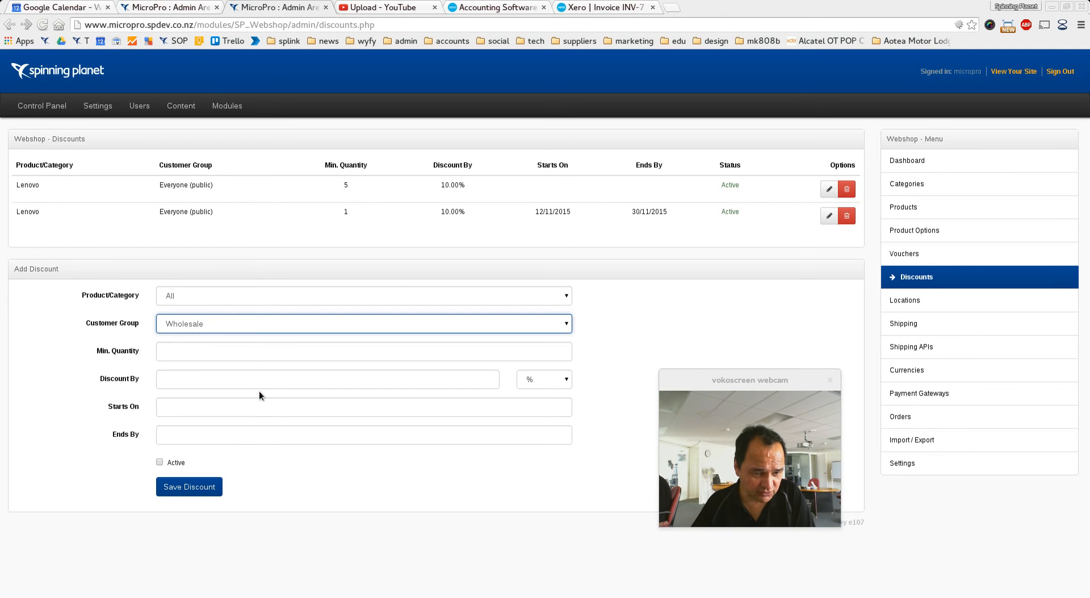
Step: Set the Wholesale discount's minimum quantity to 1 and the discount to 25 %
left_click(177, 356)
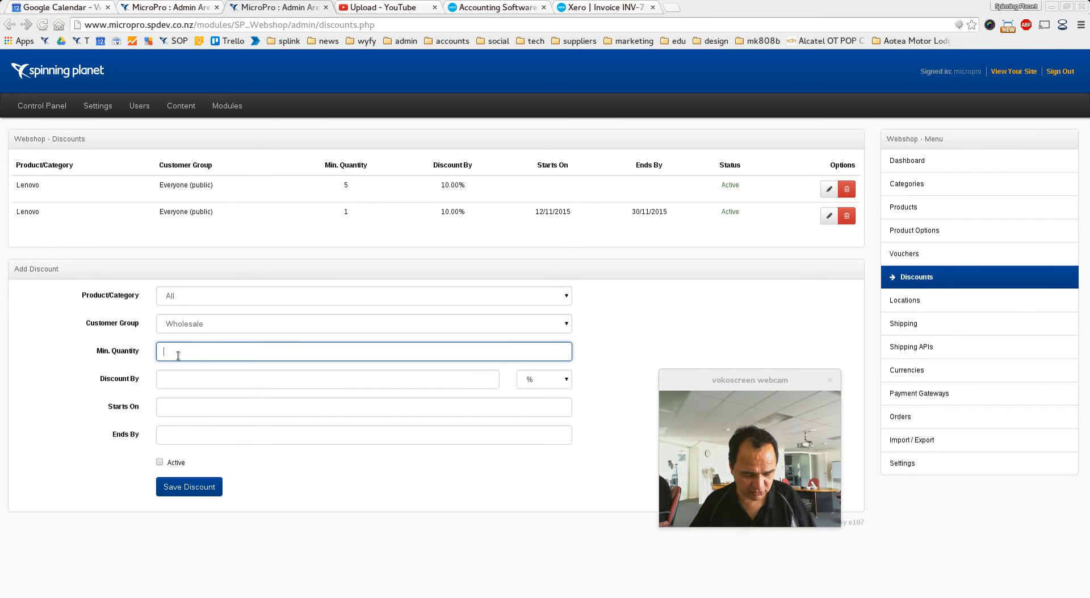
type("1")
left_click(183, 387)
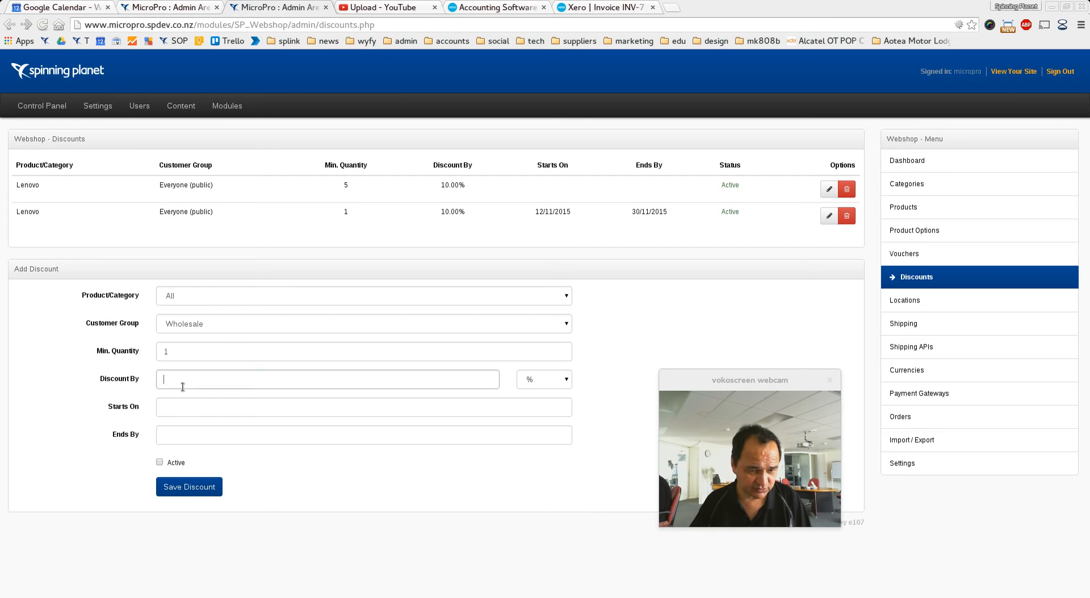
type("25")
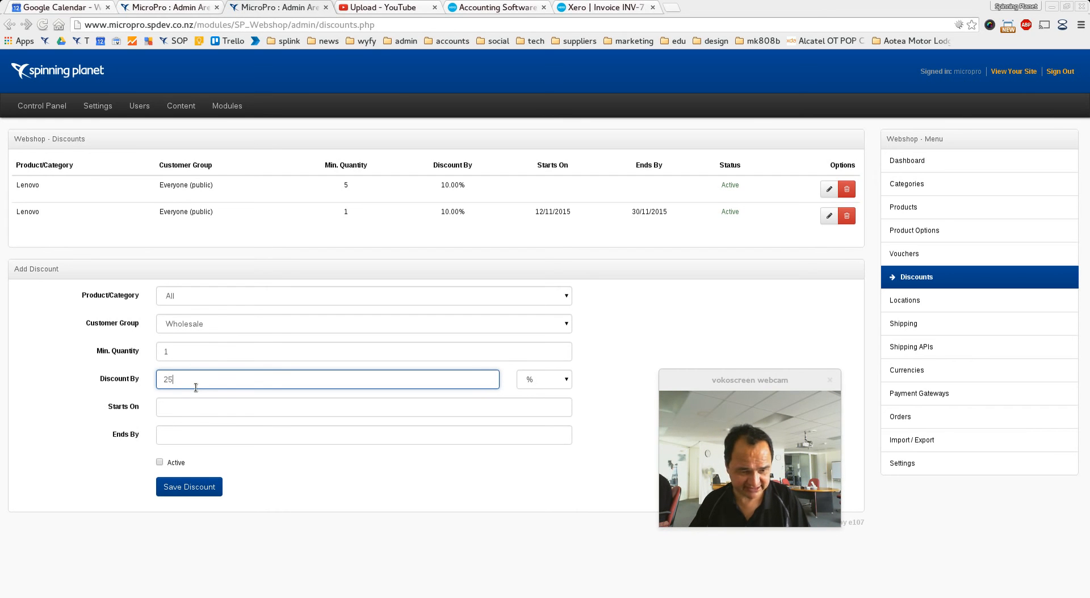
Step: Set the start date to 12/11/2015, mark the discount active and save it
left_click(168, 407)
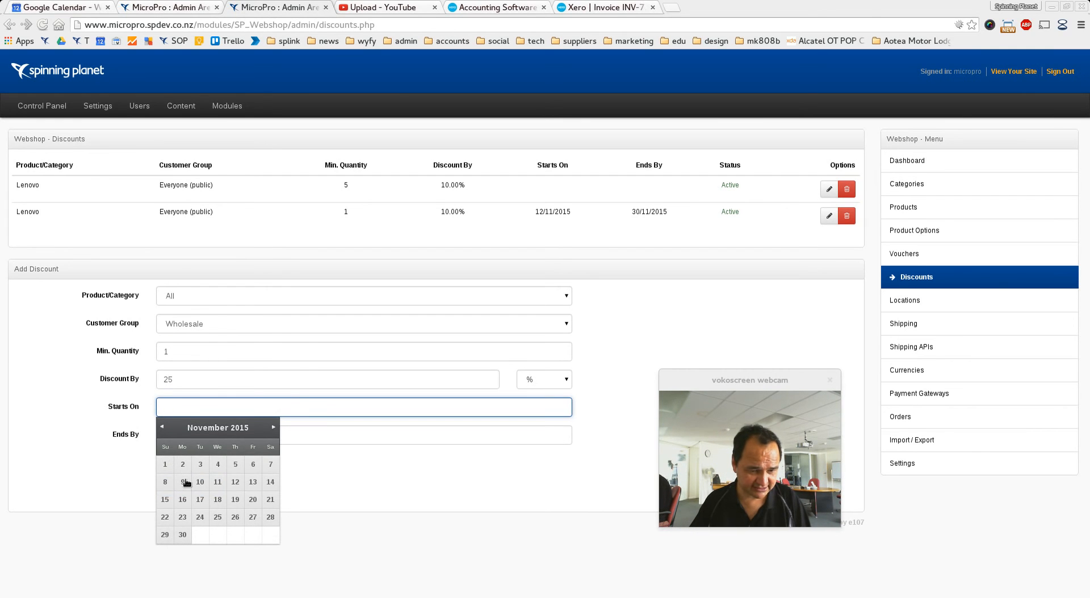
left_click(237, 484)
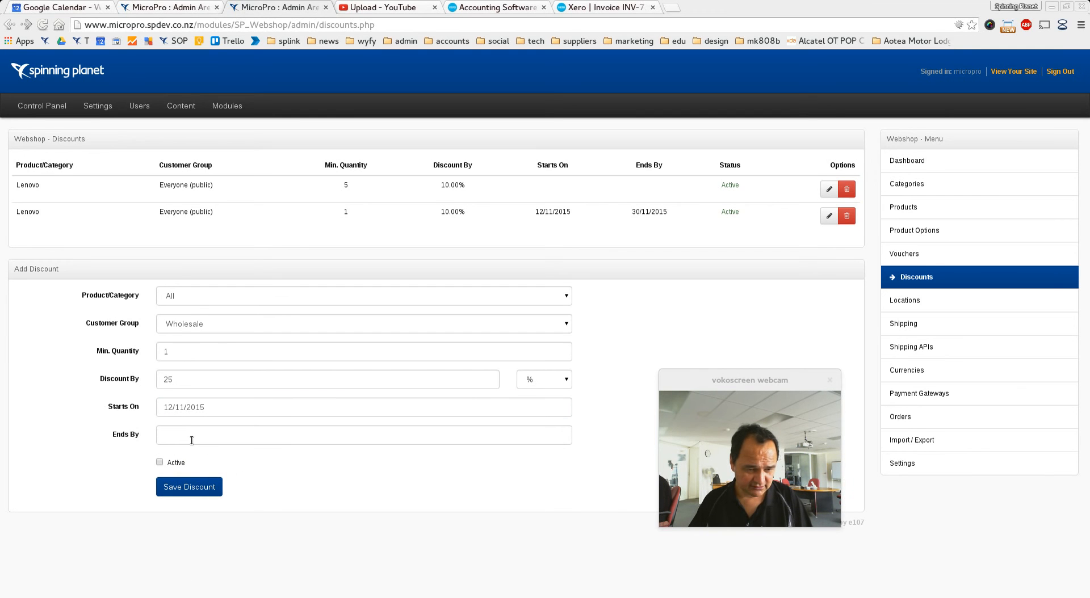
left_click(159, 462)
left_click(176, 489)
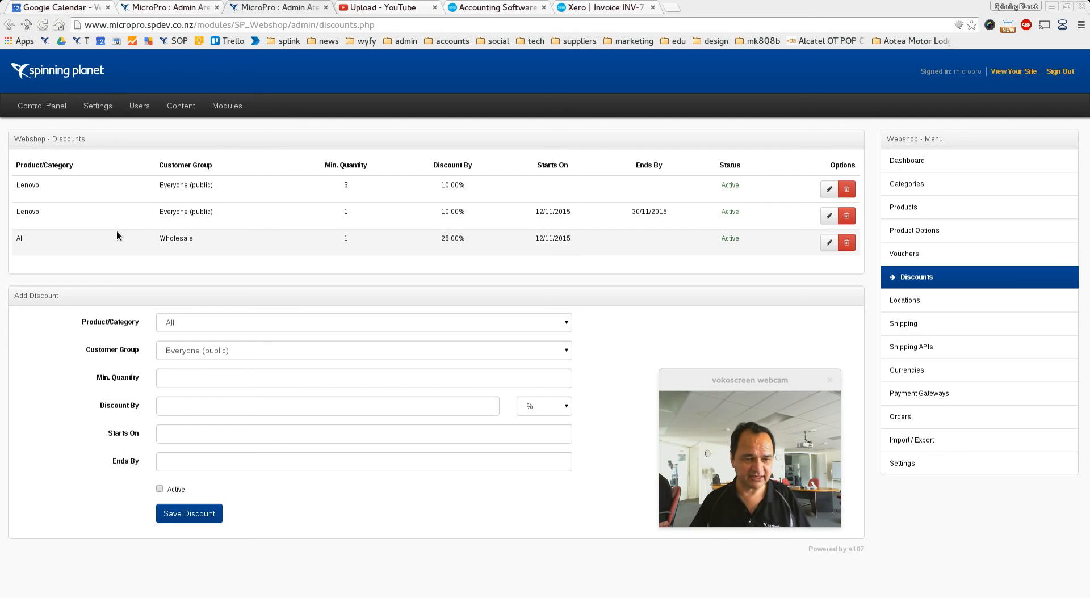
Step: Try to edit the admin user's settings from the Users list, then return to the Users list
left_click(136, 107)
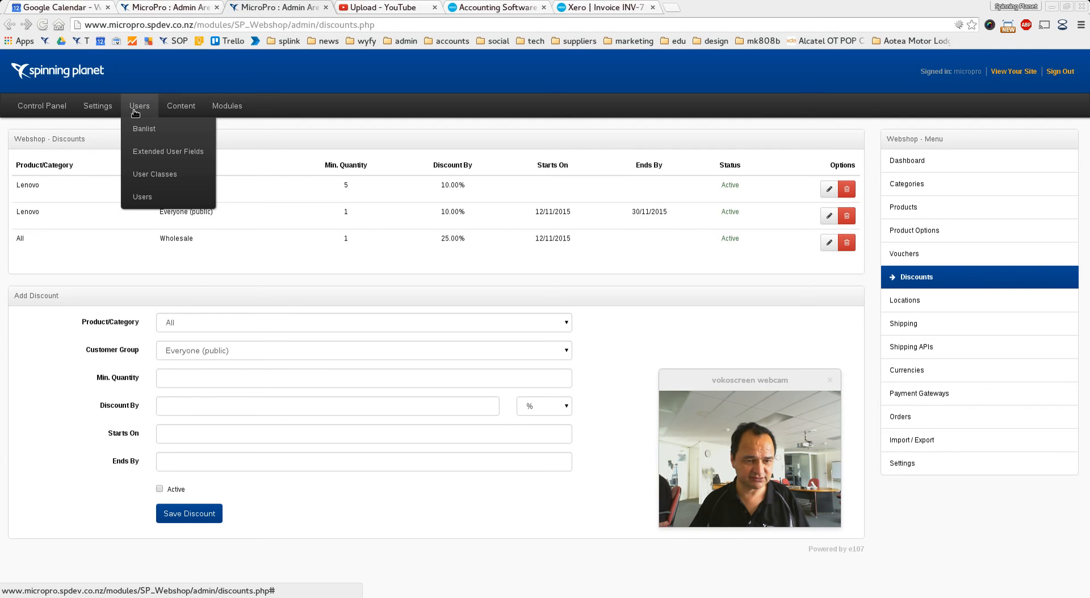
left_click(136, 197)
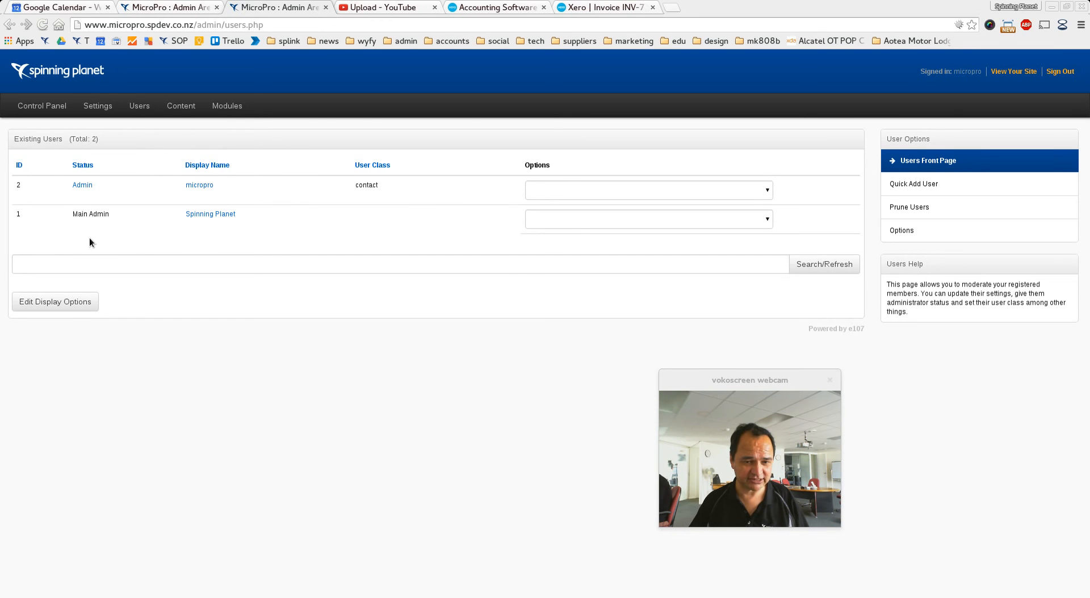
left_click(551, 192)
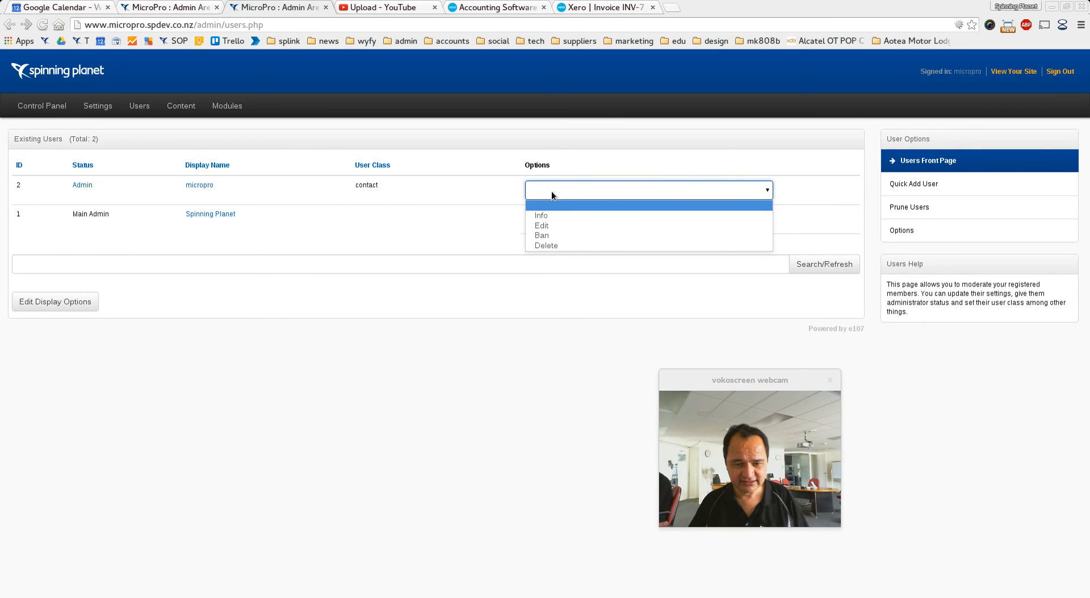
left_click(553, 226)
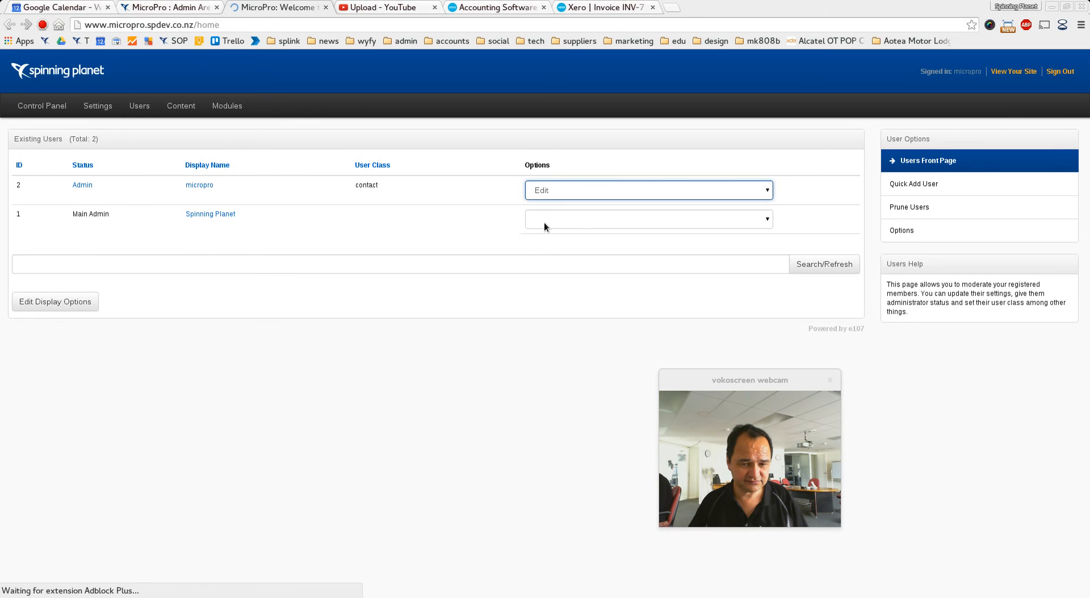
scroll(56, 201, "down", 8)
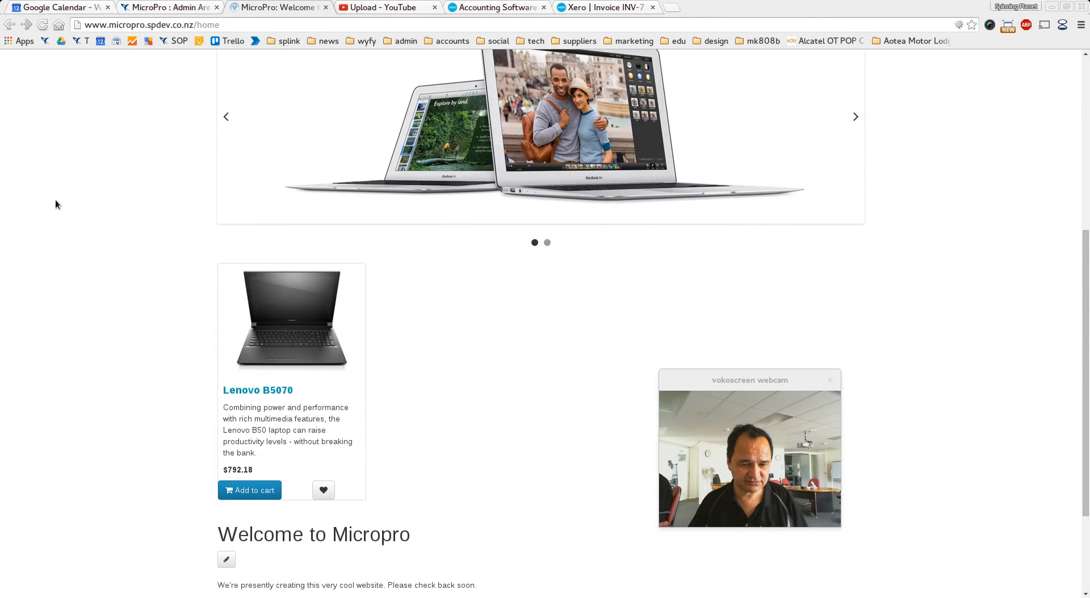
scroll(55, 199, "up", 3)
right_click(57, 168)
left_click(59, 176)
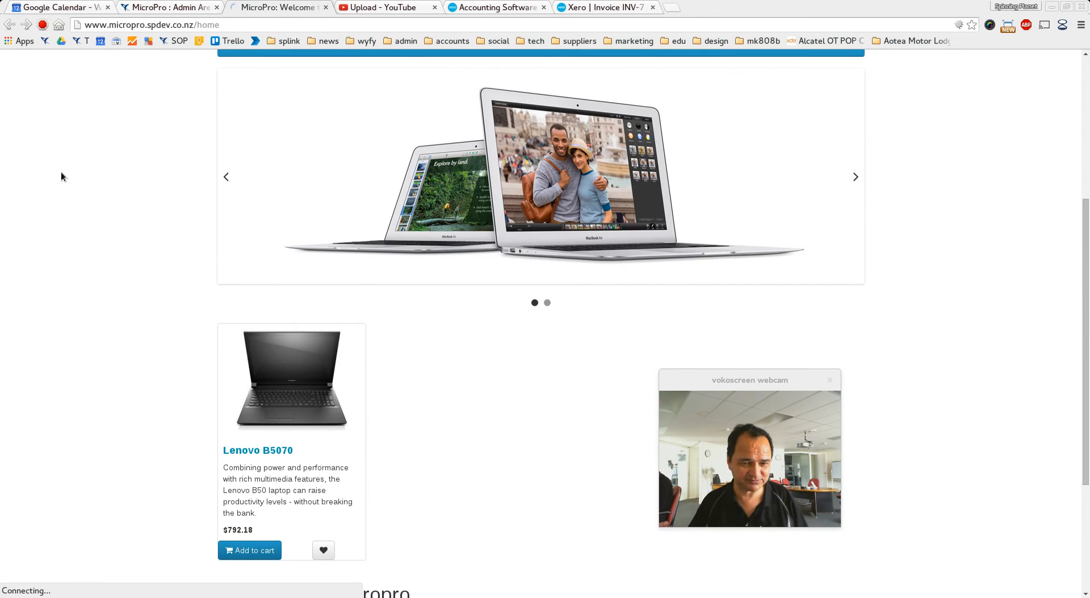
left_click(551, 219)
left_click(552, 220)
left_click(557, 191)
left_click(557, 191)
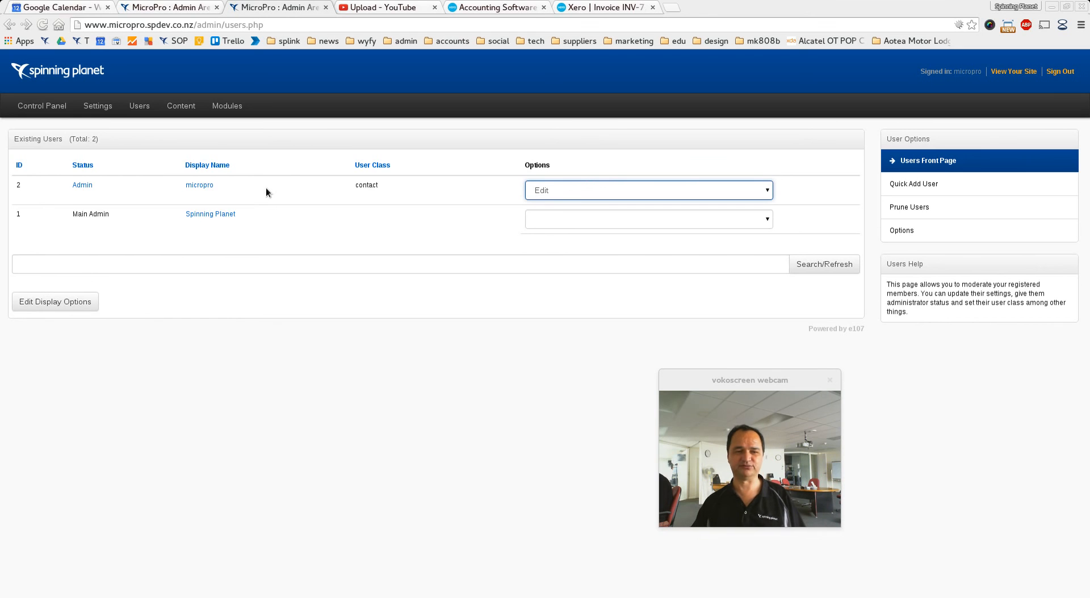
Step: Open the webshop Vouchers page and start a new voucher named "10% Discount" with code giveme10
mouse_move(228, 106)
left_click(236, 220)
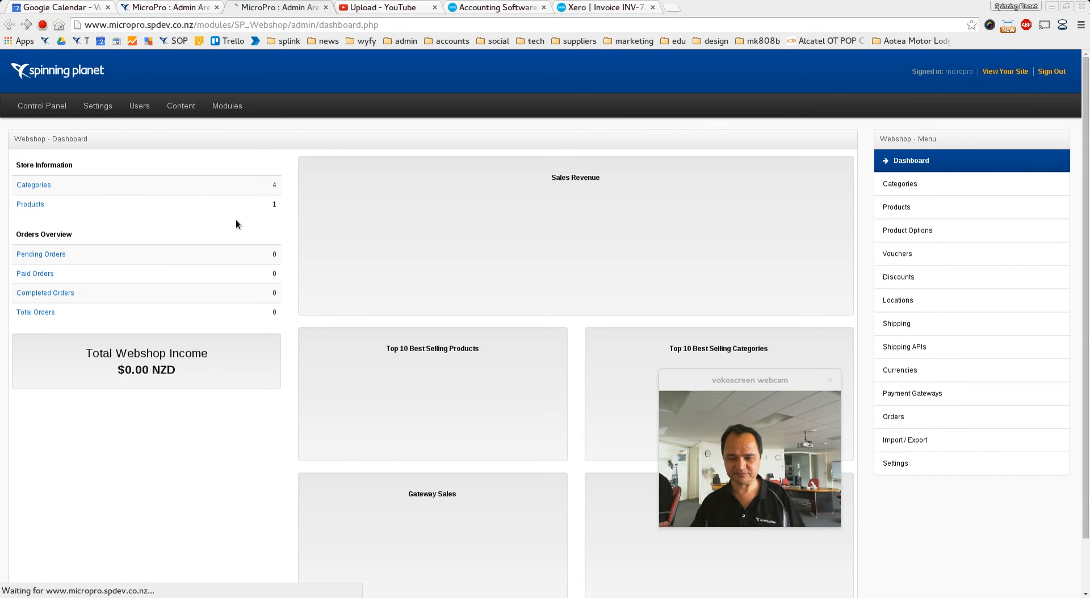
left_click(906, 256)
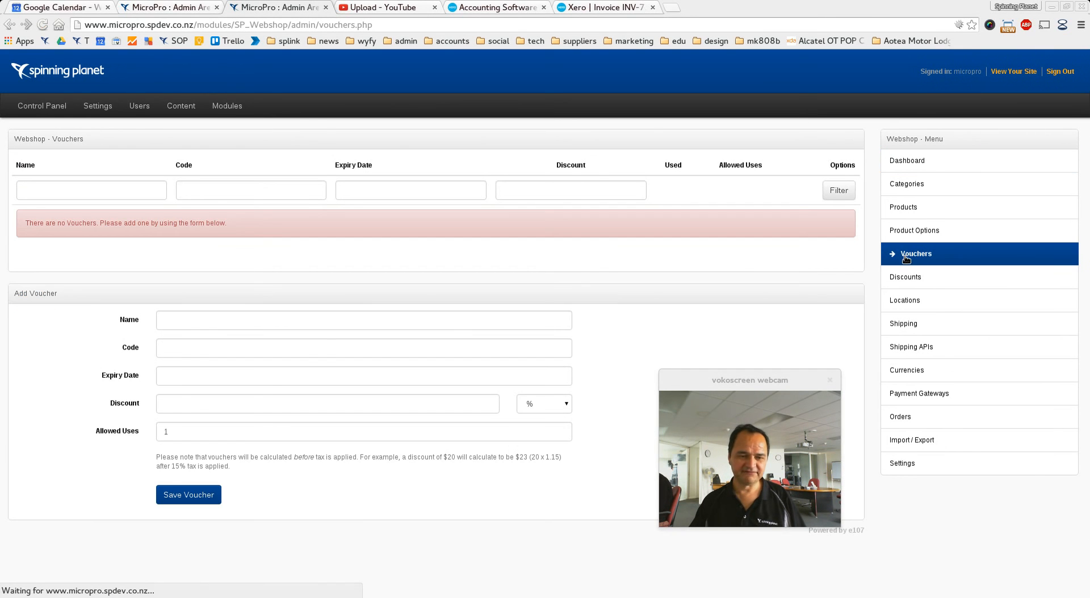
left_click(191, 317)
left_click(188, 341)
left_click(184, 352)
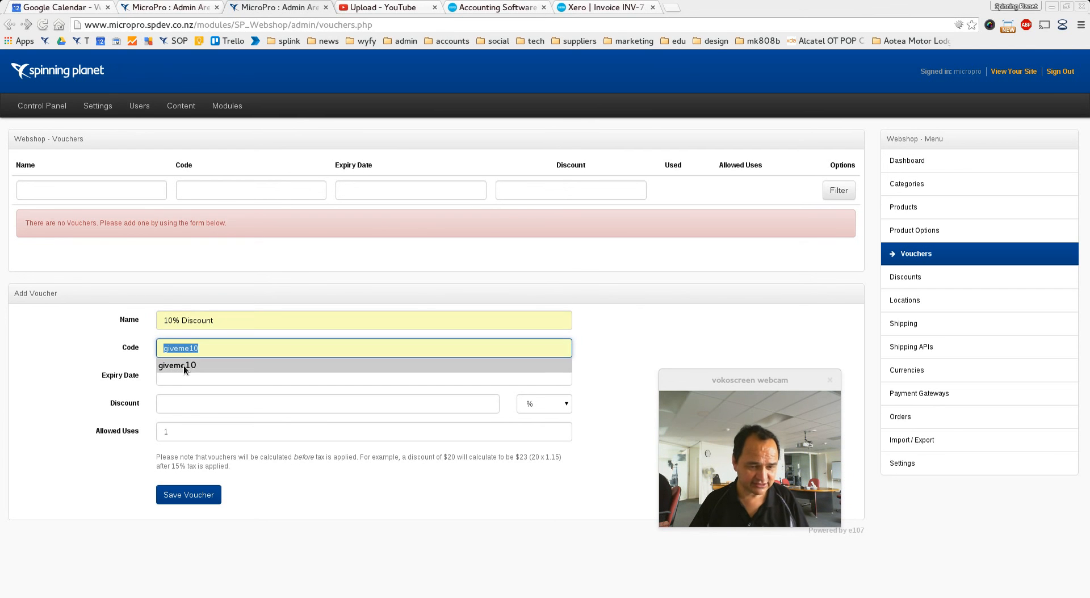
left_click(183, 365)
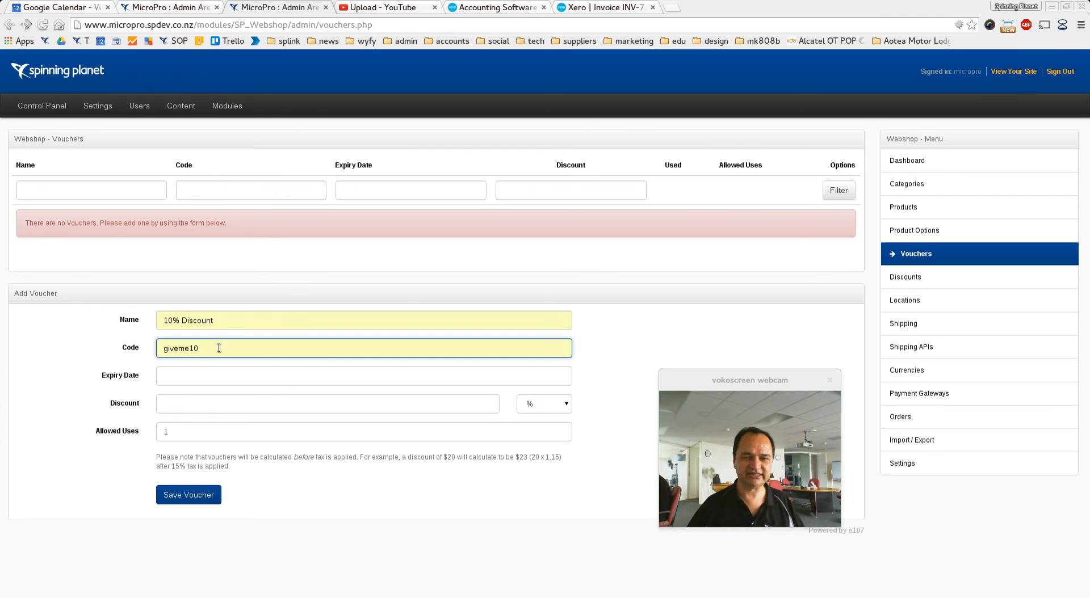
Step: Set the voucher's expiry date to 30/11/2015 and its discount to 10 %
left_click(178, 379)
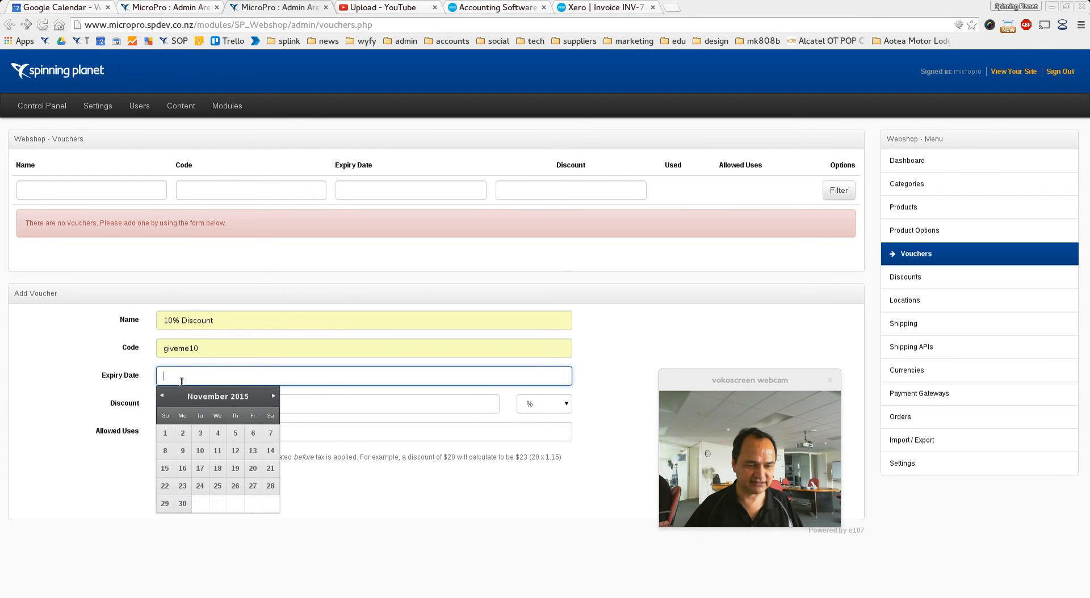
left_click(182, 503)
left_click(185, 404)
type("10")
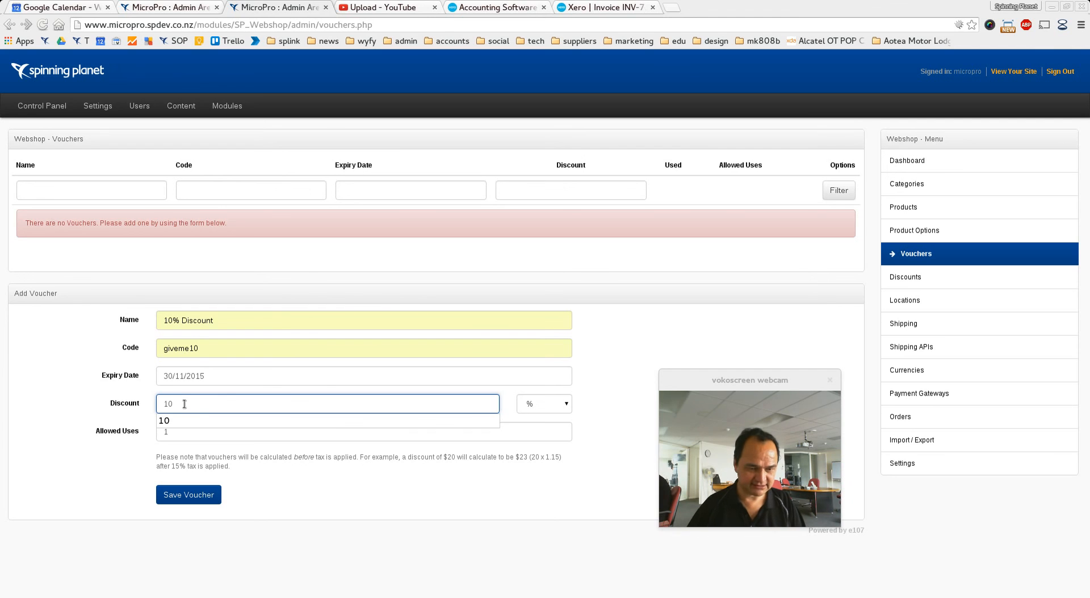
left_click(178, 421)
Step: Clear the allowed uses value and save the voucher
double_click(178, 431)
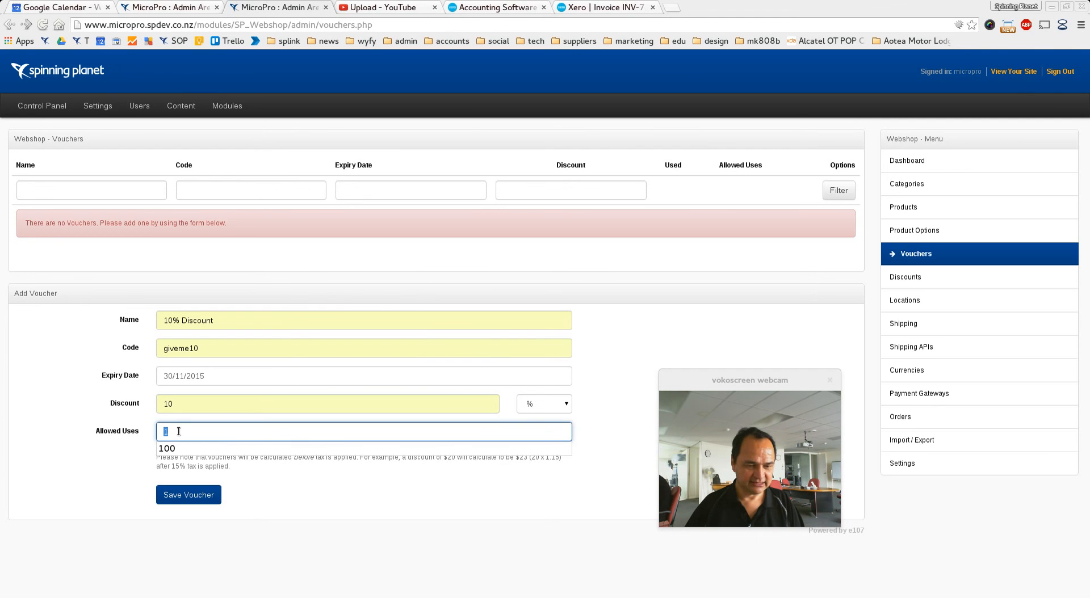
key("BackSpace")
left_click(60, 327)
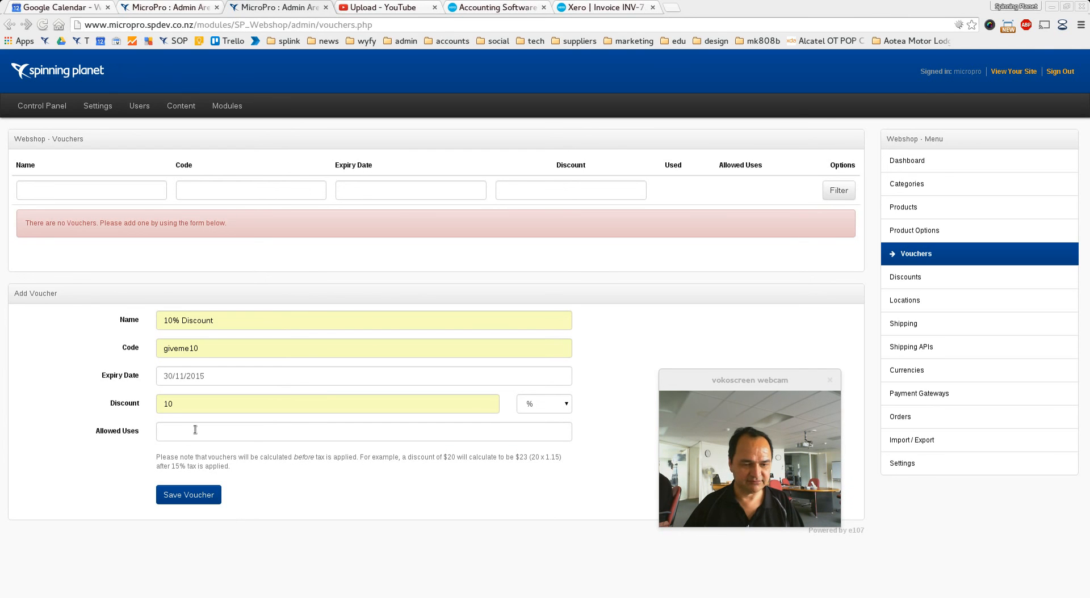
left_click(199, 496)
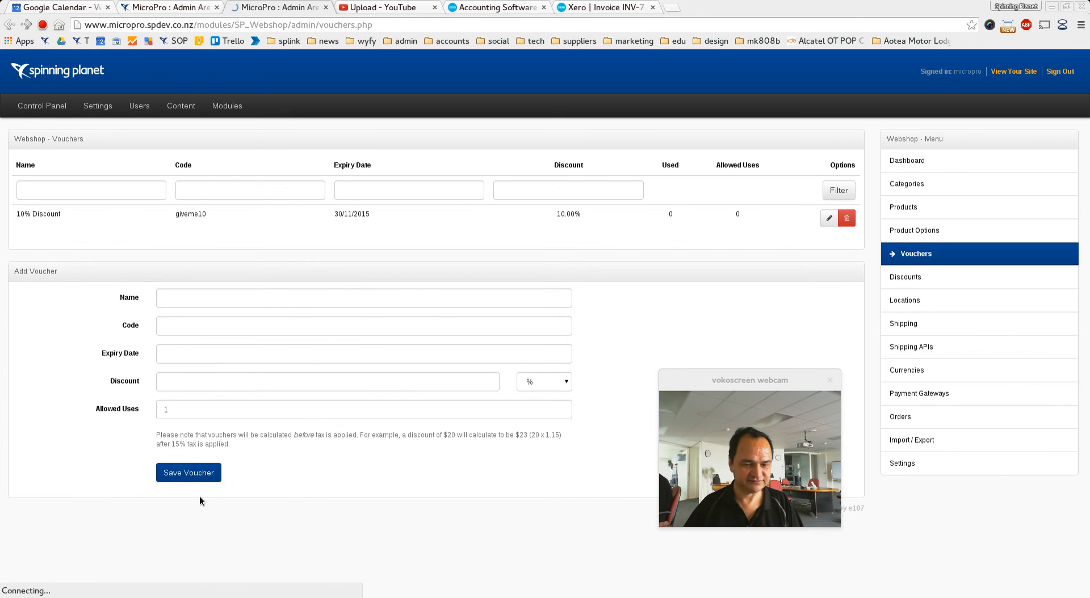